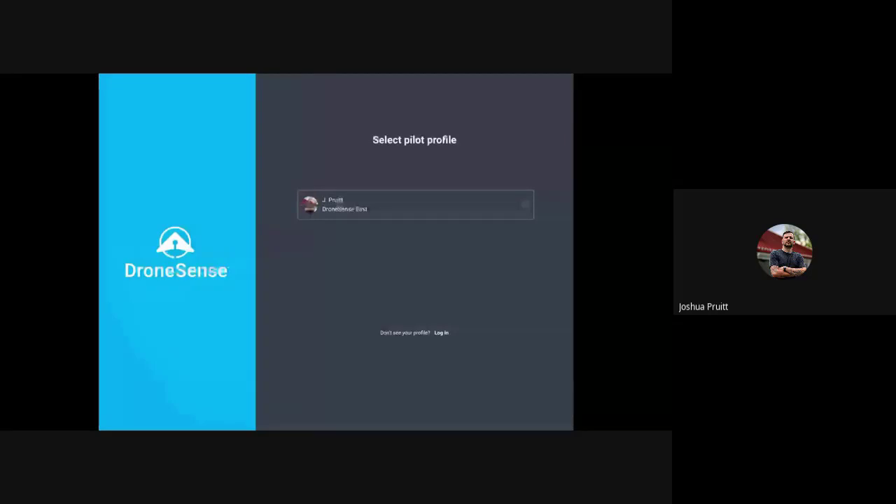
# - Sign in with the listed pilot profile by entering its PIN
pyautogui.click(415, 205)
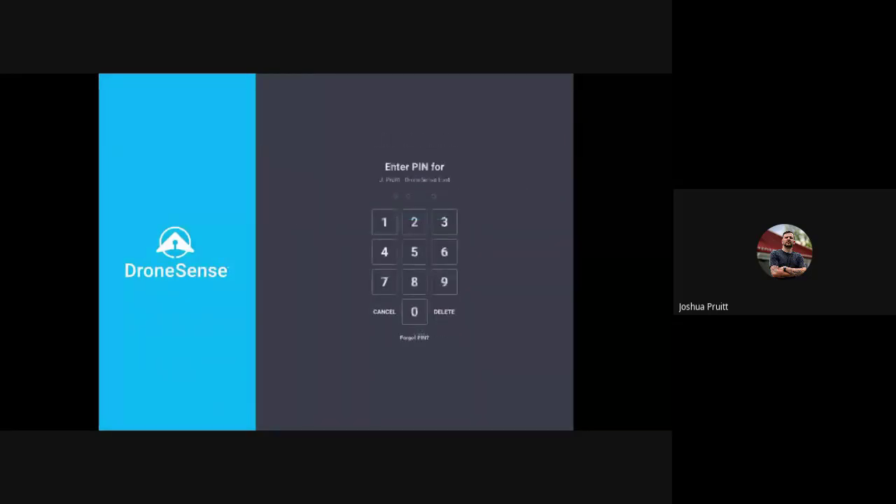
pyautogui.click(384, 281)
pyautogui.click(385, 282)
pyautogui.click(414, 281)
pyautogui.click(385, 251)
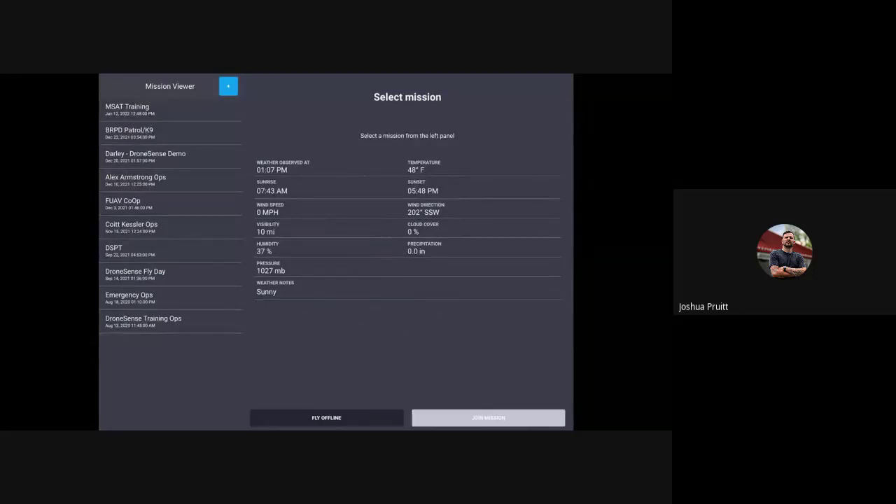
# - Join the MSAT Training mission with the device type set to Dog
pyautogui.click(133, 109)
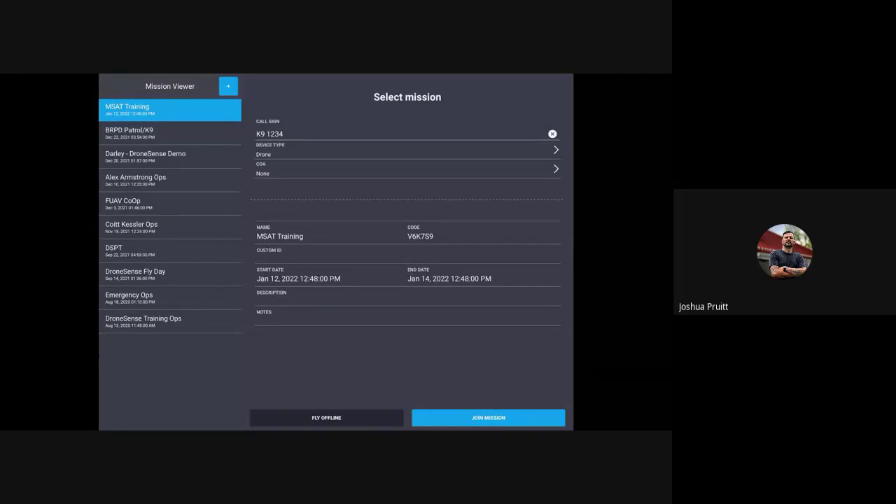
pyautogui.click(406, 149)
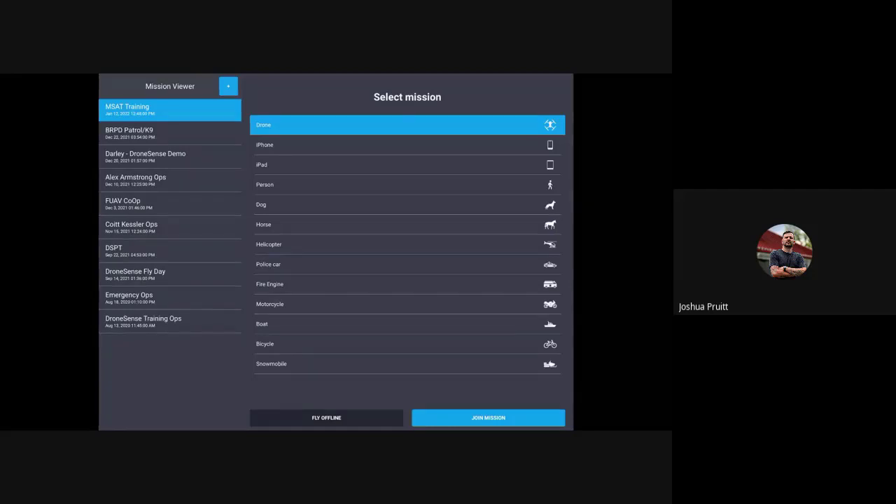
pyautogui.click(406, 204)
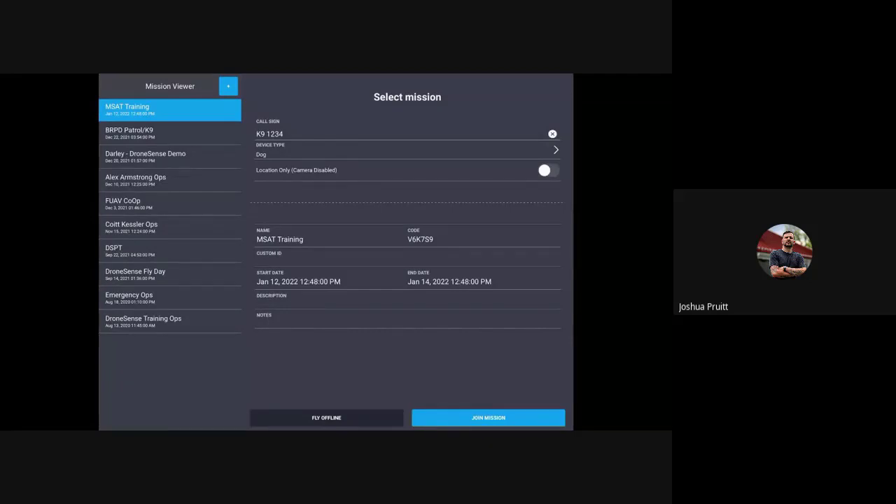
pyautogui.click(488, 417)
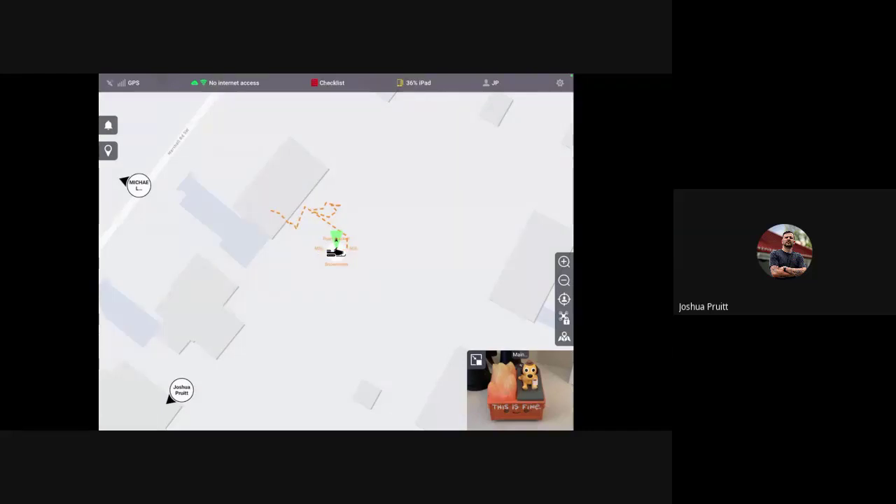
pyautogui.click(336, 156)
pyautogui.click(257, 241)
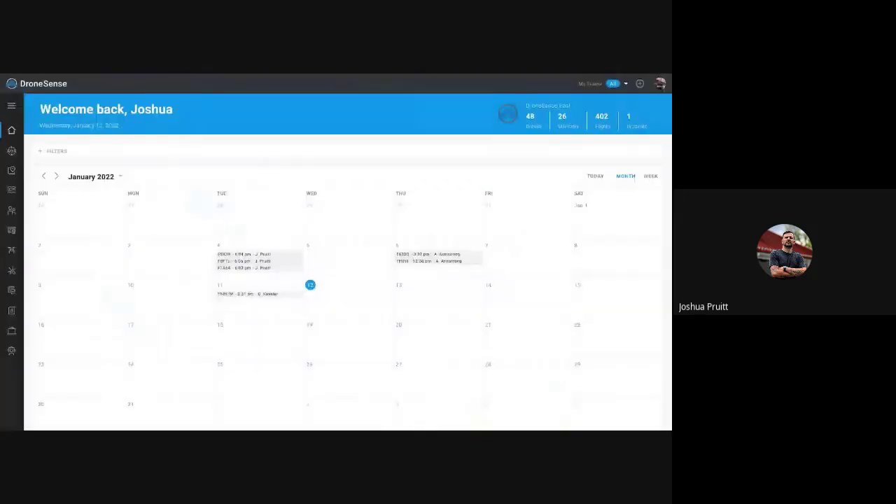
# - Switch to the DroneSense web portal and activate the MSAT Training mission from the Mission Manager to show its devices and video feeds
pyautogui.scroll(-1, 181, 145)
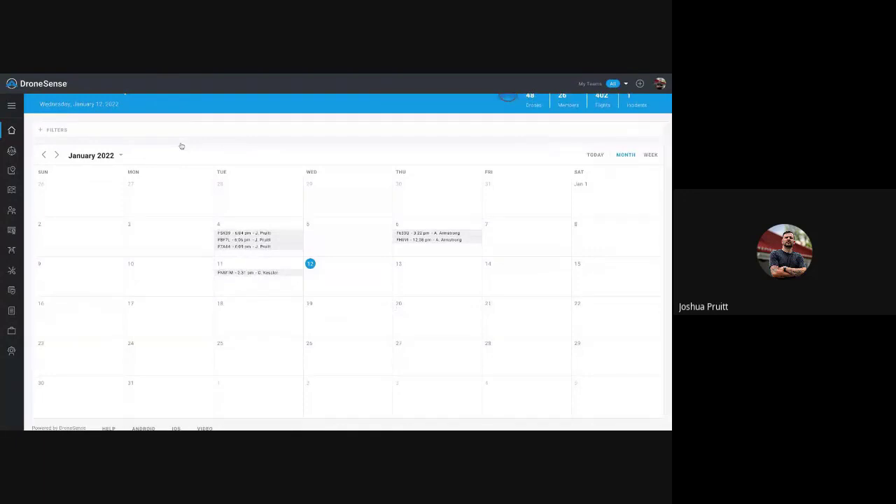
pyautogui.click(12, 151)
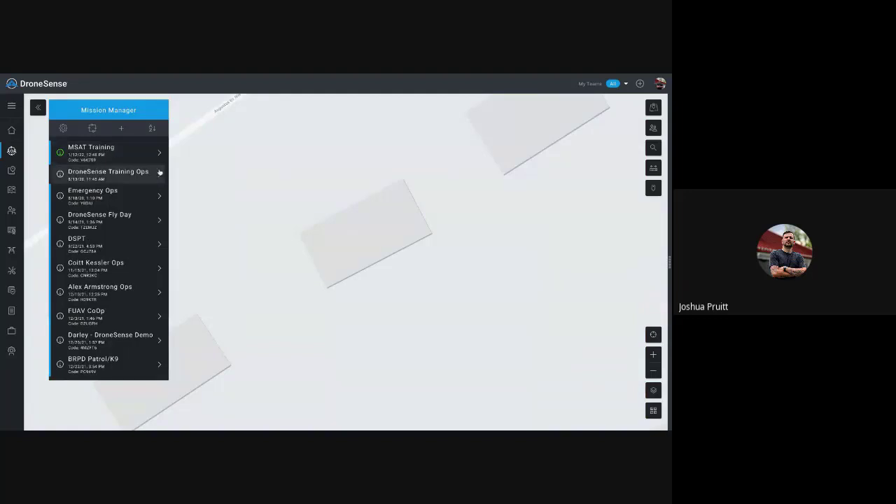
pyautogui.click(118, 156)
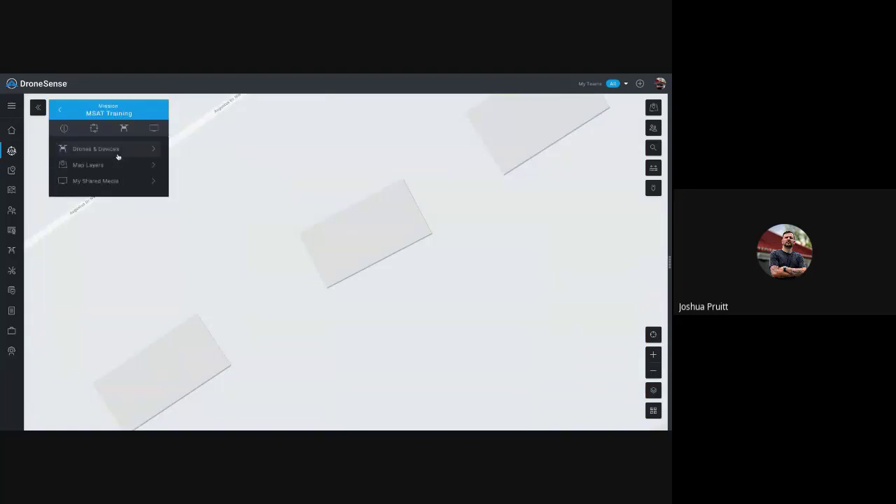
pyautogui.click(95, 129)
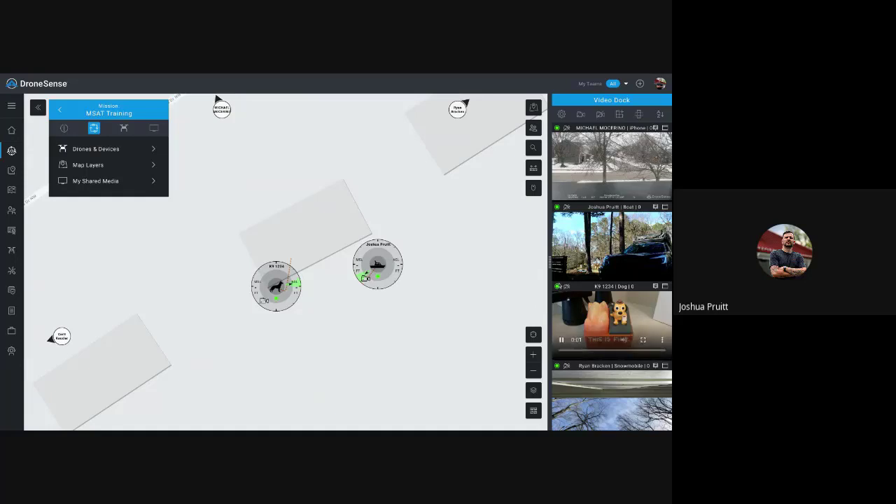
# - Widen the Video Dock and arrange its live feeds in a grid layout
pyautogui.click(550, 262)
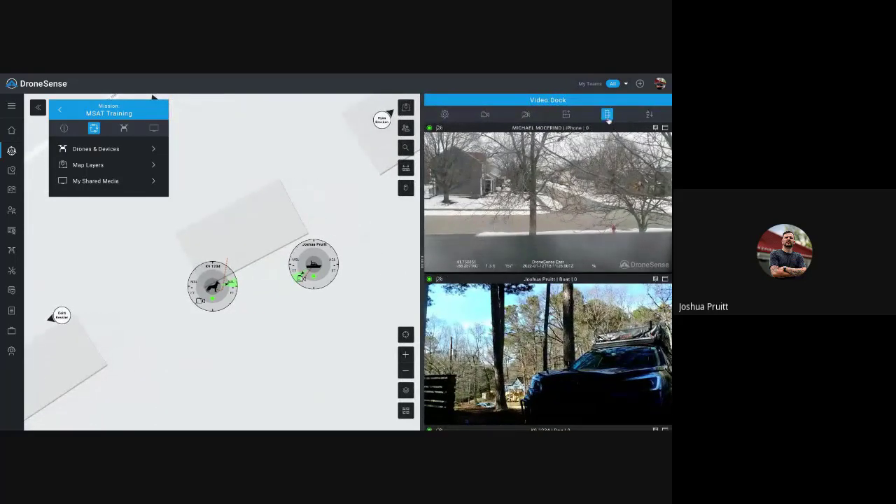
pyautogui.click(567, 114)
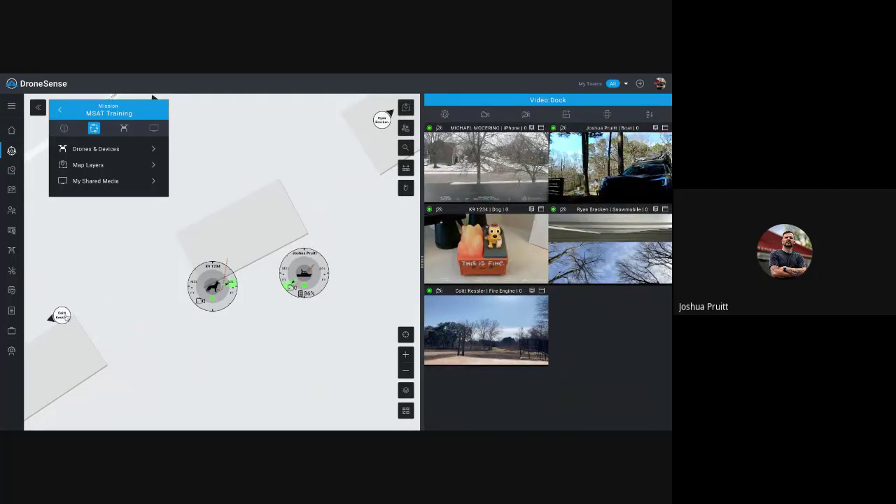
# - Center the map on the fire engine, K9 1234, snowmobile and iPhone devices one after another to view their locations
pyautogui.click(63, 315)
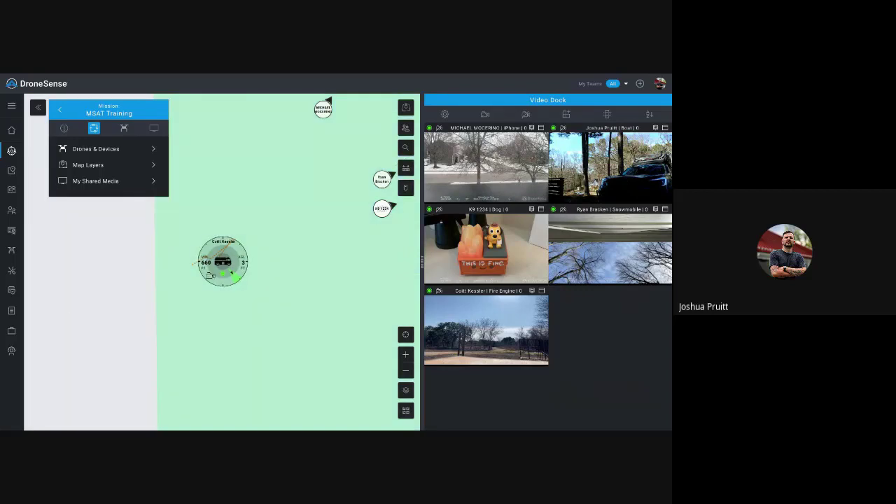
pyautogui.click(383, 210)
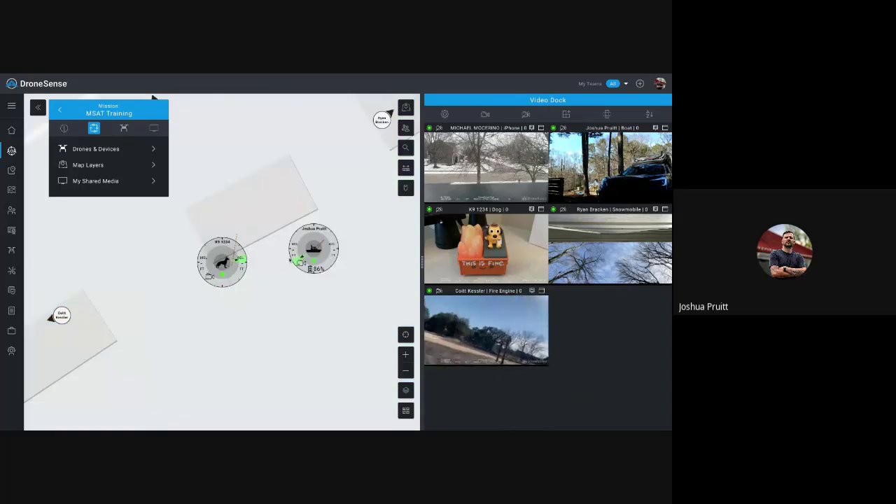
pyautogui.click(382, 119)
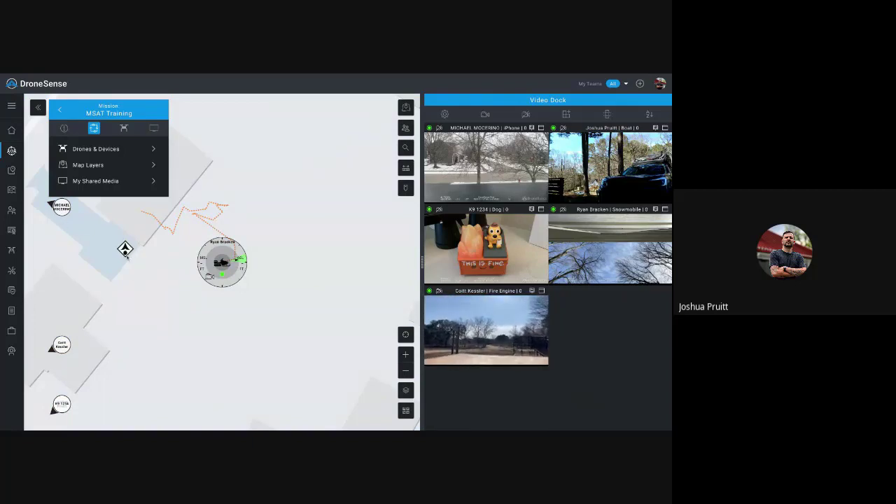
pyautogui.click(61, 208)
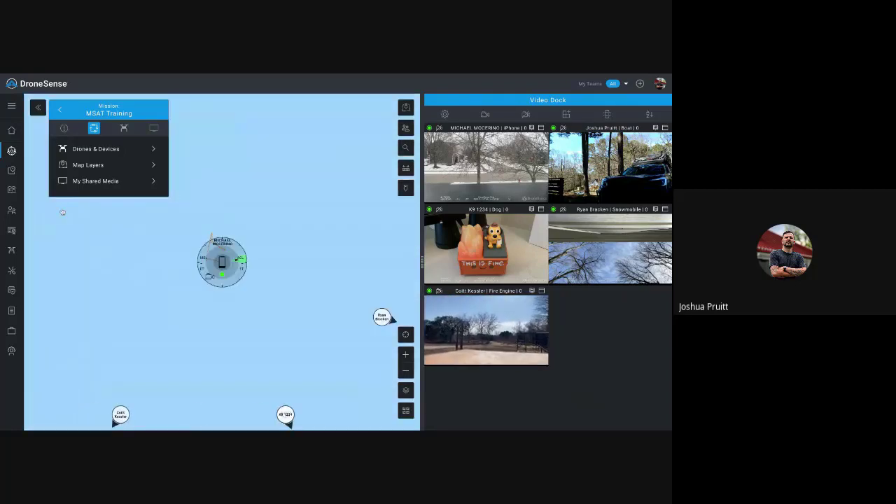
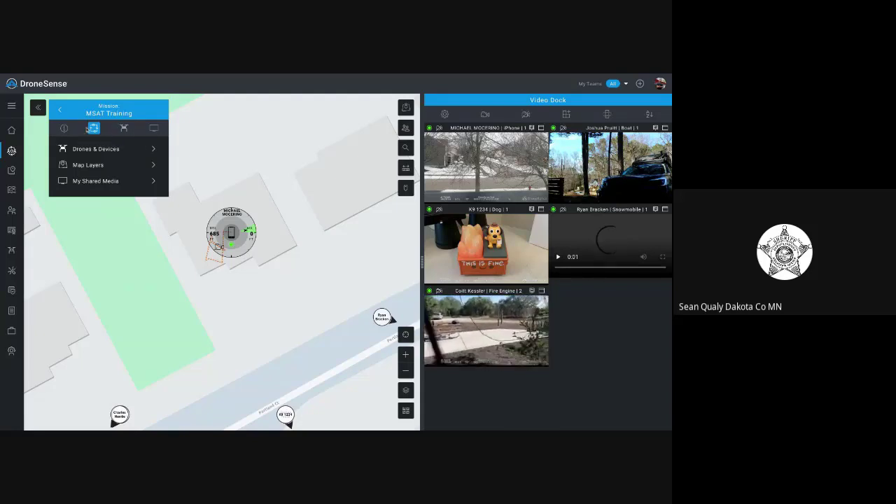
# - Set the icon size to Small in the Mission Manager settings and save the change
pyautogui.click(59, 110)
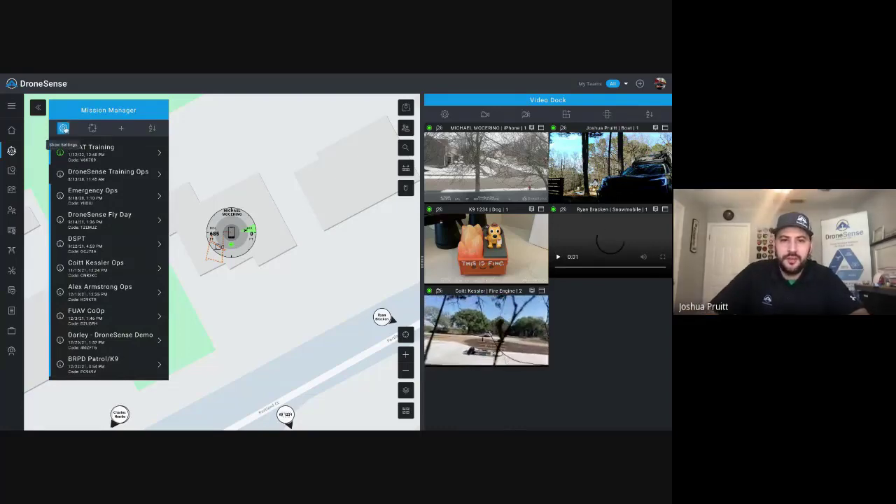
pyautogui.click(63, 128)
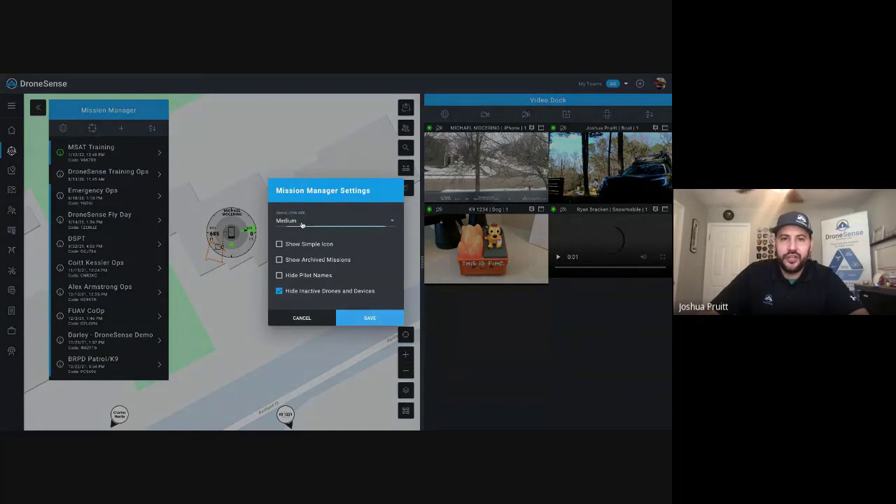
pyautogui.click(302, 224)
pyautogui.click(283, 205)
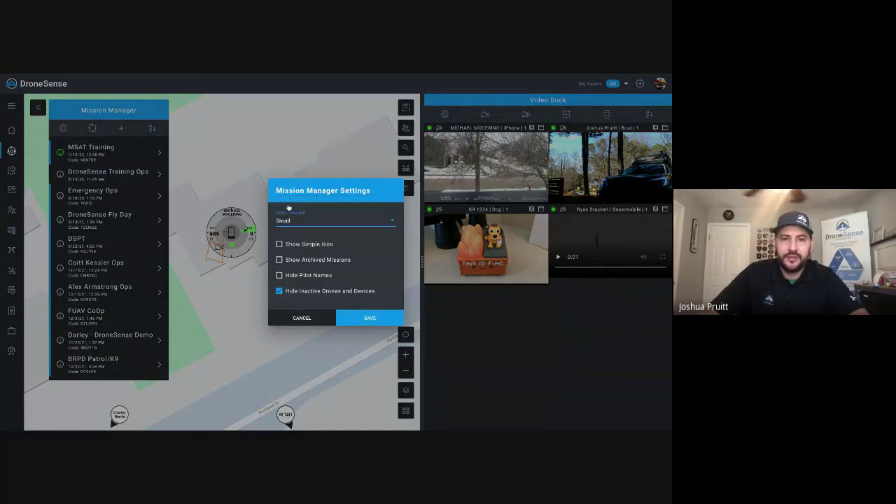
pyautogui.click(370, 318)
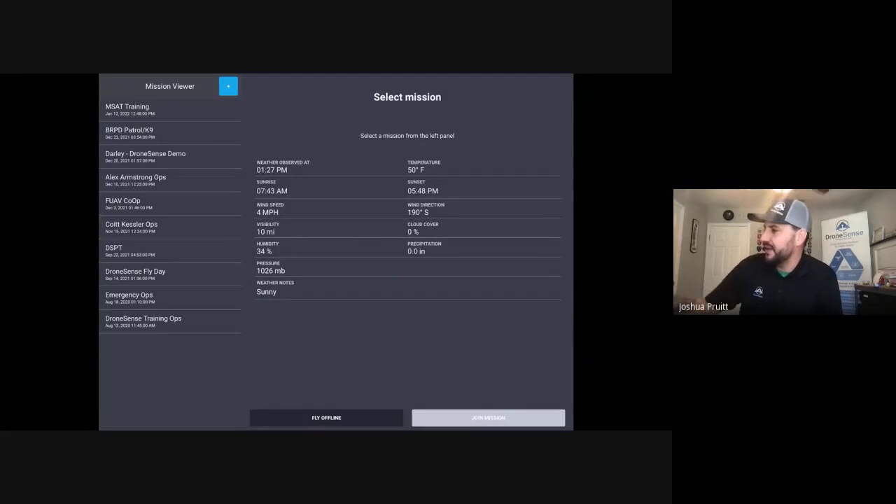
# - Switch to the DroneSense iPad app and join the MSAT Training mission with the device type set to Helicopter
pyautogui.click(170, 109)
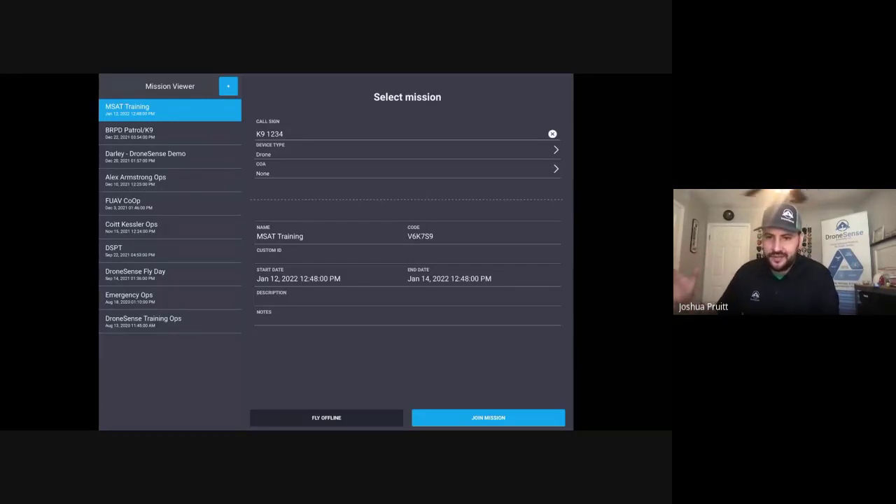
pyautogui.click(406, 150)
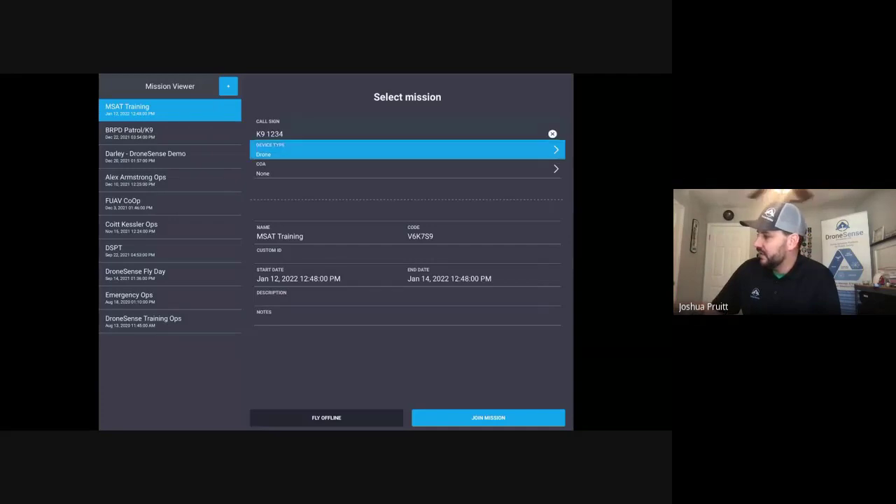
pyautogui.click(406, 125)
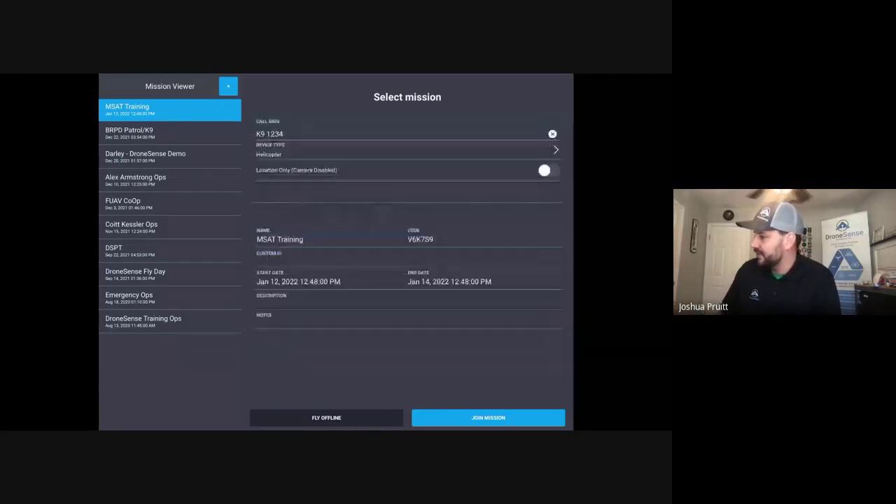
pyautogui.click(487, 417)
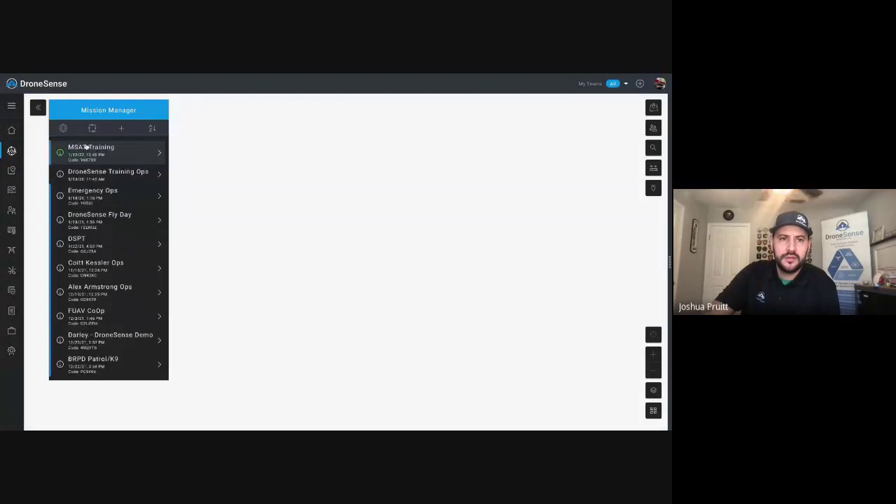
# - Switch back to the web portal, activate the MSAT Training mission and arrange its Video Dock feeds in a grid
pyautogui.click(73, 158)
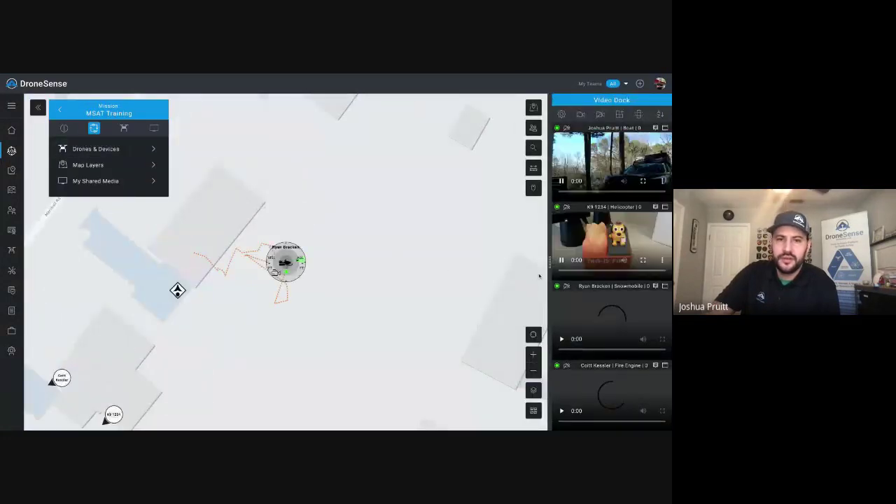
pyautogui.scroll(-2, 521, 283)
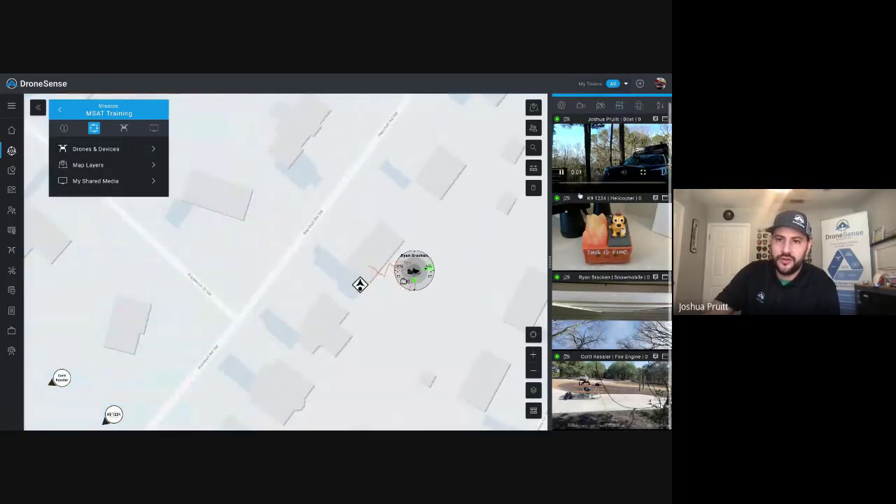
pyautogui.click(619, 105)
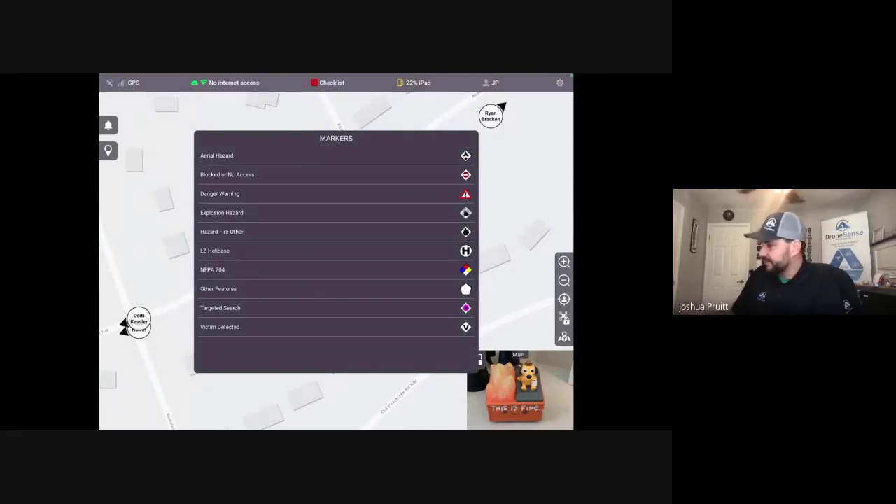
# - In the iPad app, place a Blocked or No Access marker at the road intersection on the mission map
pyautogui.click(228, 174)
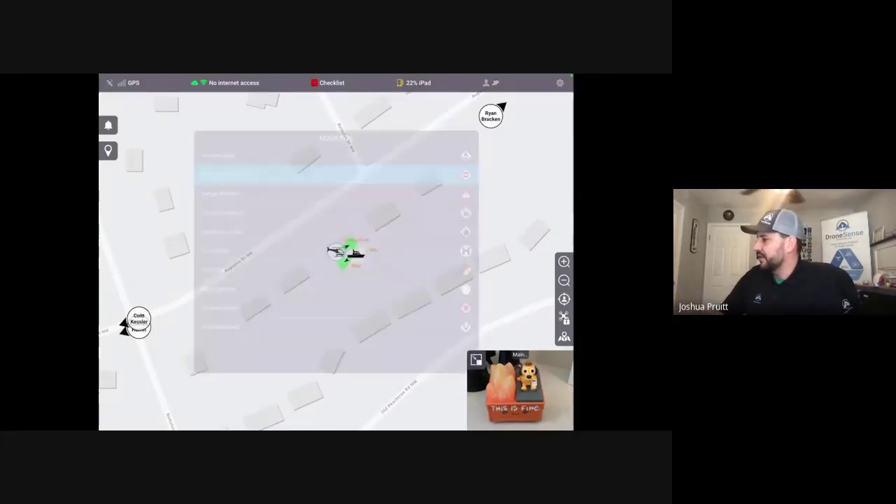
pyautogui.click(364, 172)
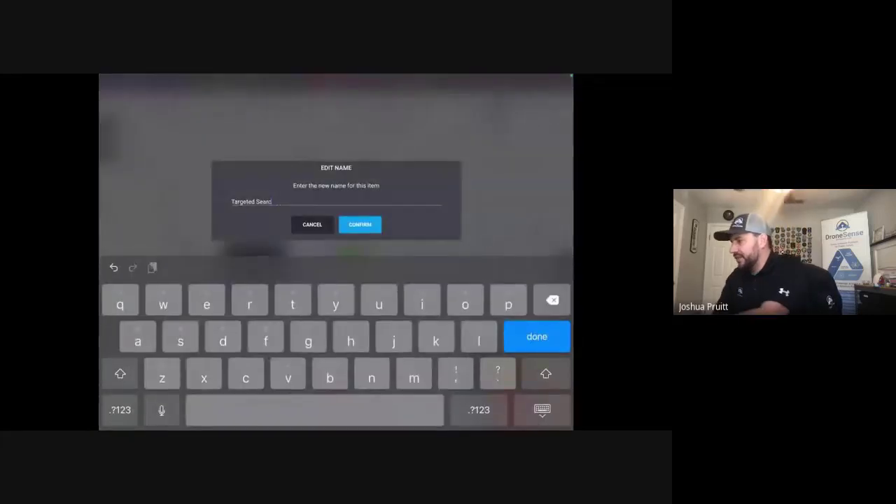
# - Rename the Targeted Search marker to "point of interest"
pyautogui.press('BackSpace')
pyautogui.press('BackSpace')
pyautogui.press('BackSpace')
pyautogui.press('BackSpace')
pyautogui.press('BackSpace')
pyautogui.press('BackSpace')
pyautogui.press('BackSpace')
pyautogui.press('BackSpace')
pyautogui.press('BackSpace')
pyautogui.press('BackSpace')
pyautogui.press('BackSpace')
pyautogui.press('BackSpace')
pyautogui.press('BackSpace')
pyautogui.press('BackSpace')
pyautogui.press('BackSpace')
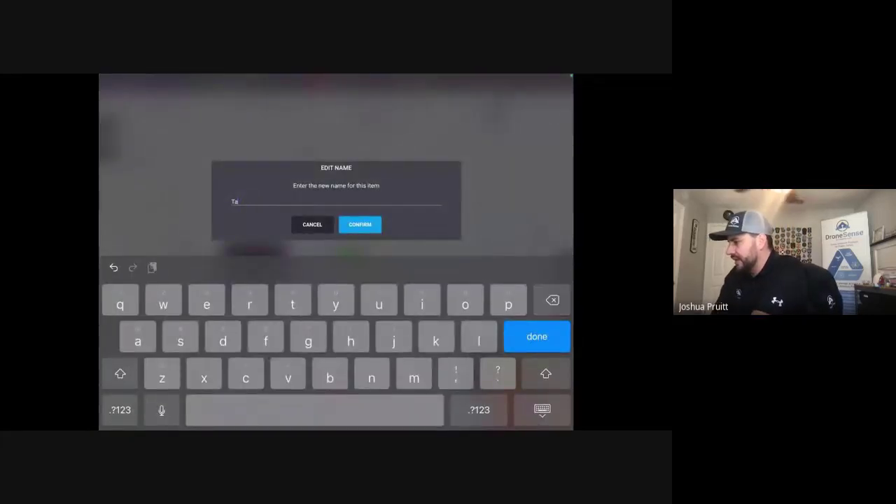
pyautogui.write('poin')
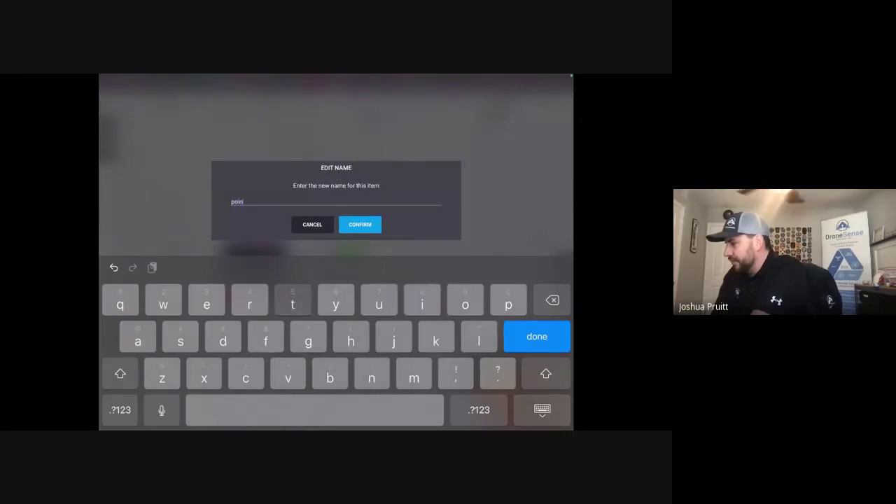
pyautogui.write('t of interes')
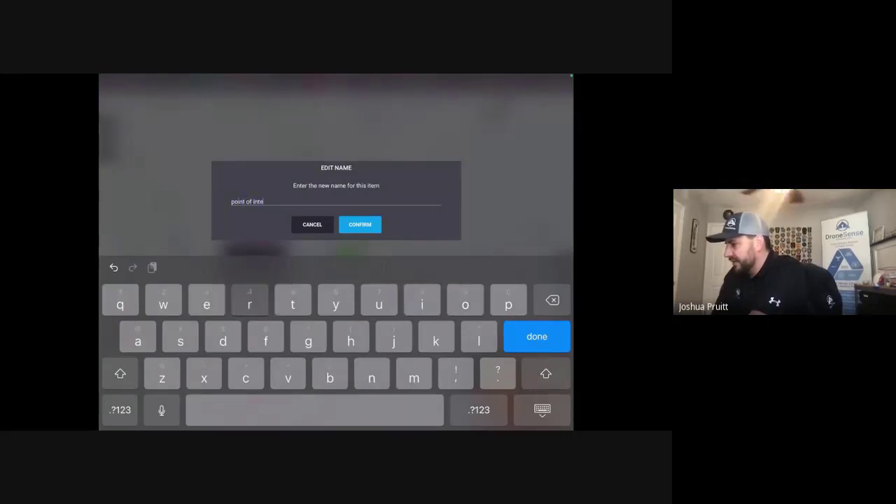
pyautogui.write('r')
pyautogui.press('BackSpace')
pyautogui.write('t')
pyautogui.click(360, 224)
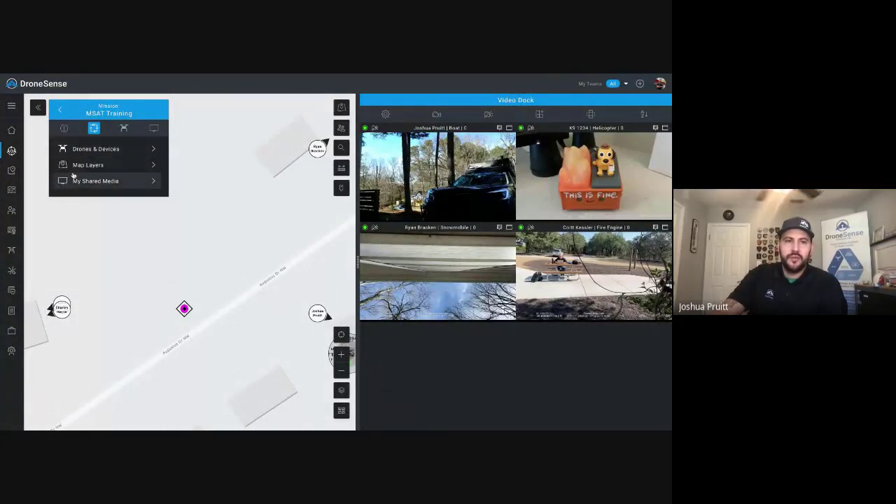
# - Edit the MSAT Training mission feature layer to show feature labels on the map, and close the layer's feature list
pyautogui.click(92, 166)
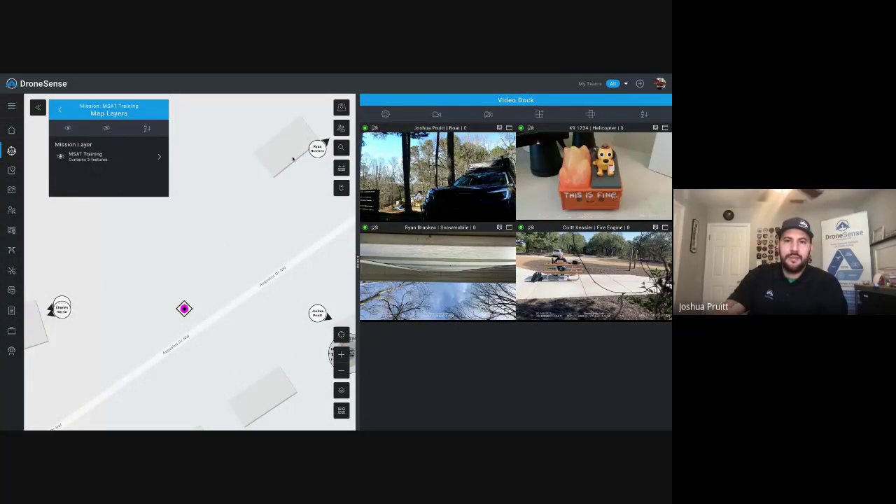
pyautogui.click(94, 163)
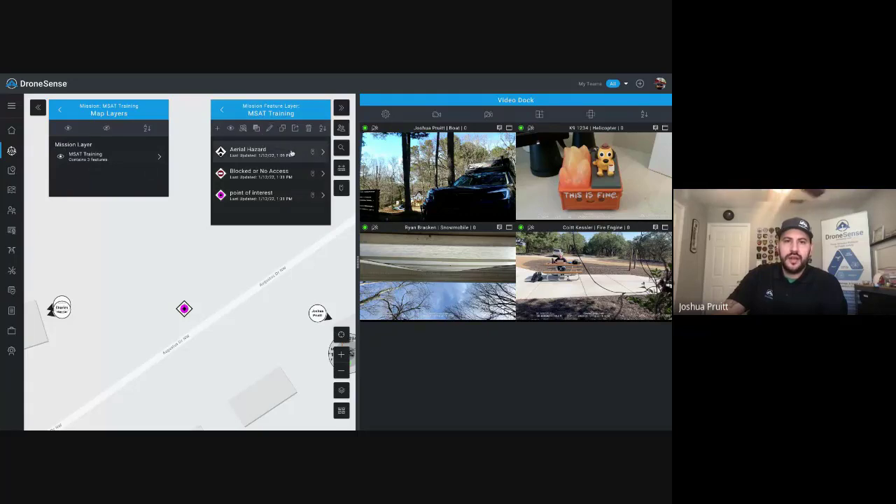
pyautogui.click(270, 129)
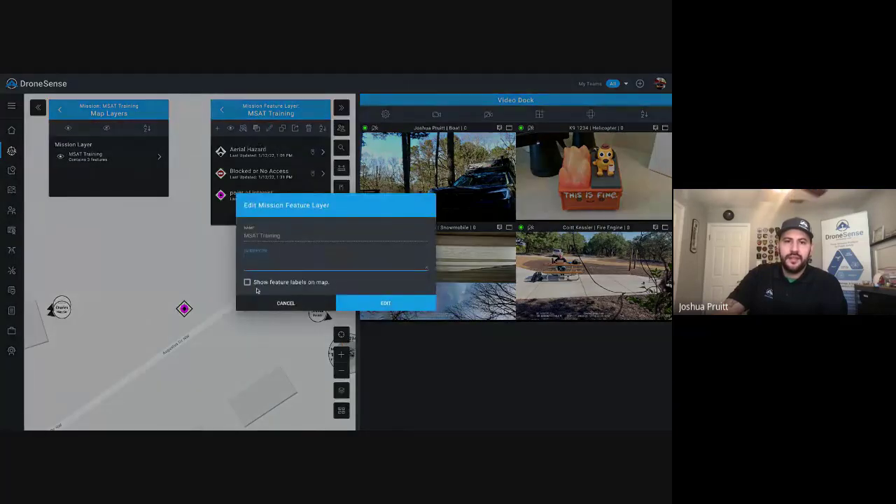
pyautogui.click(247, 282)
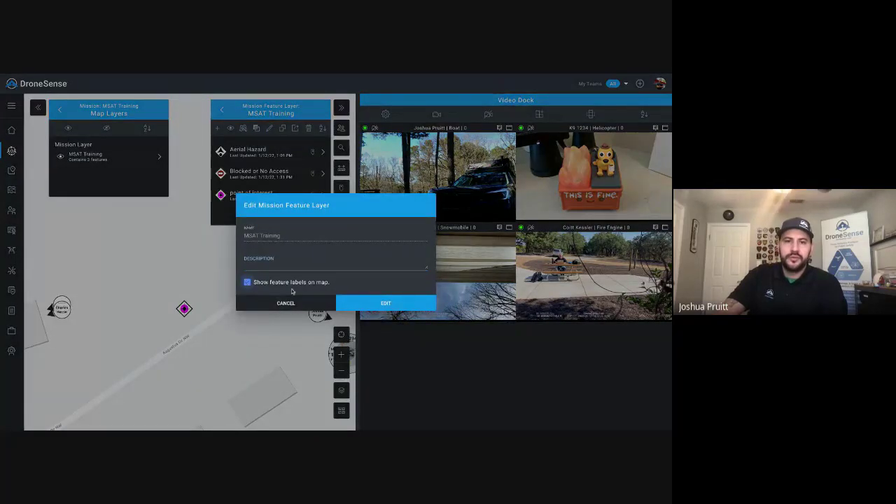
pyautogui.click(397, 305)
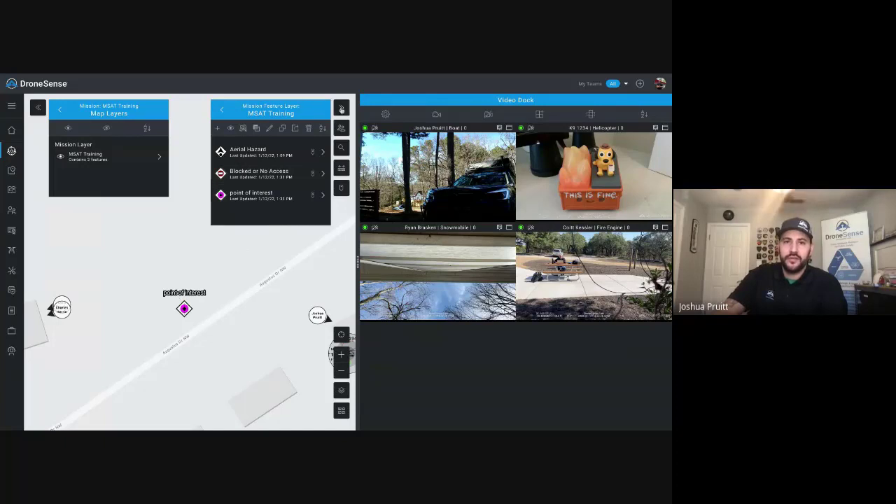
pyautogui.click(342, 108)
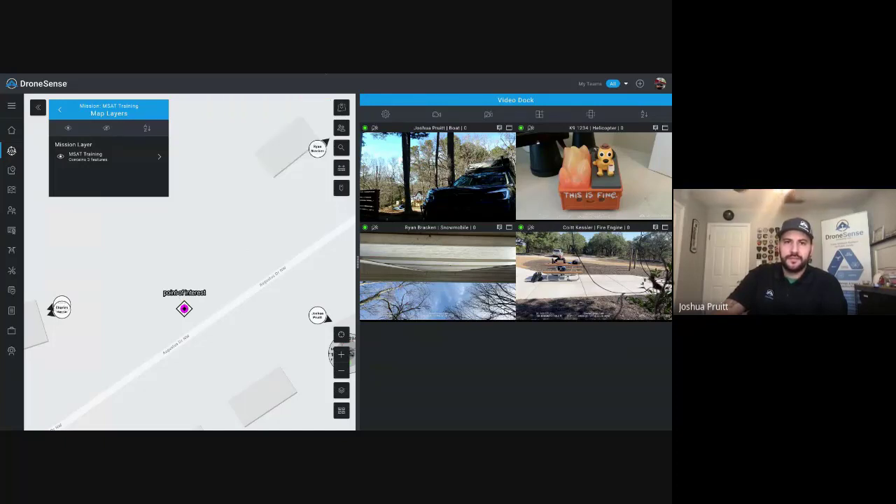